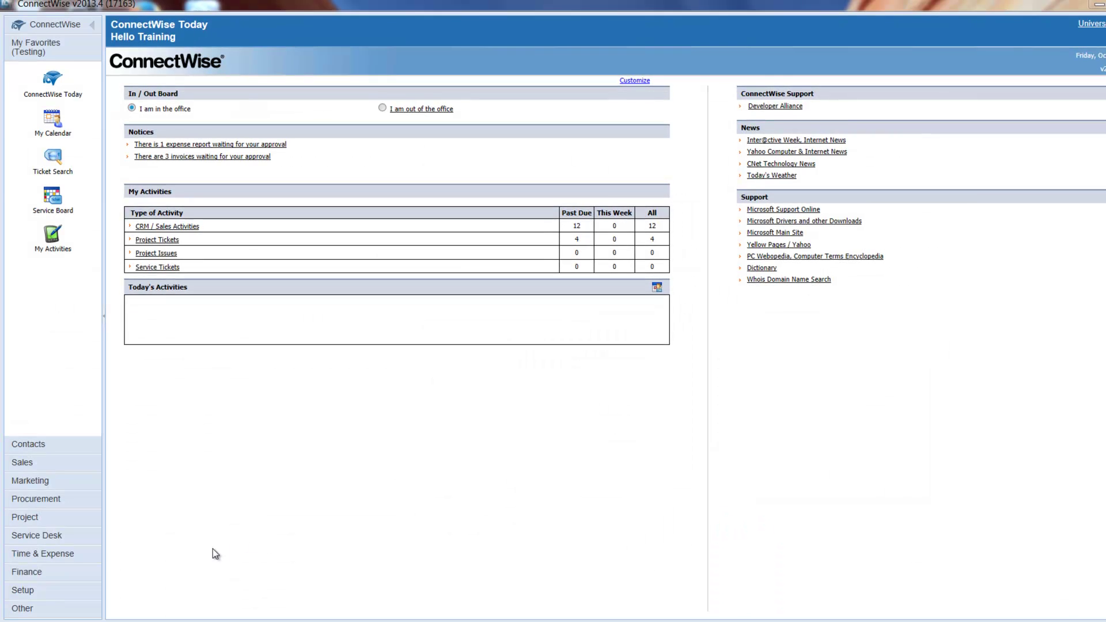
Search the ConnectWise setup tables for 'Integrator Login'
{"action": "left_click", "coordinate": [29, 592]}
{"action": "left_click", "coordinate": [67, 331]}
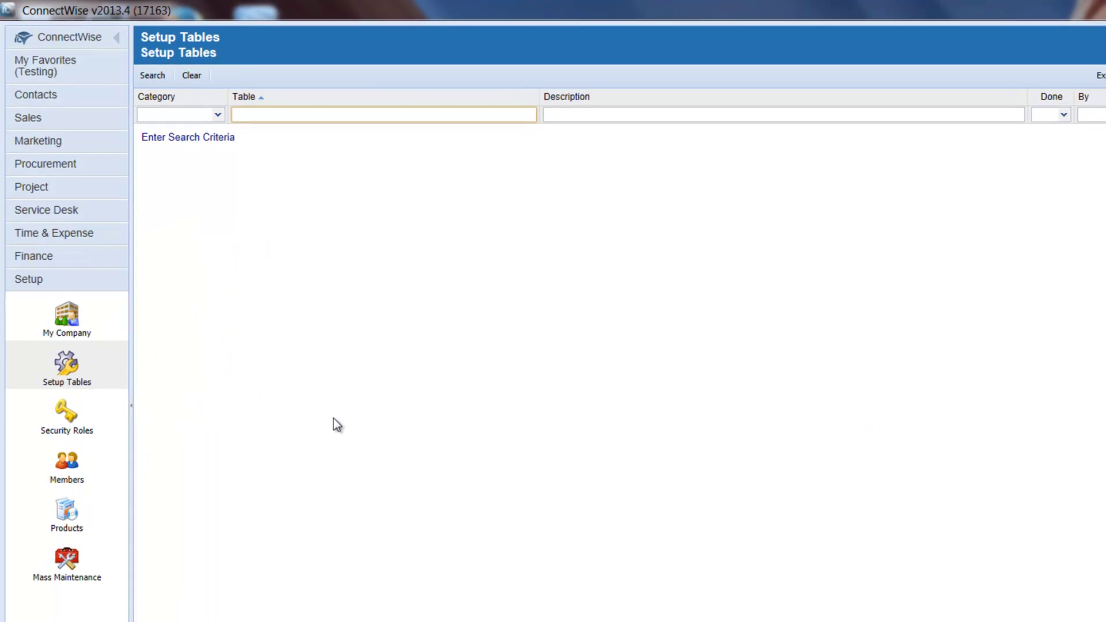
{"action": "type", "text": "Integ"}
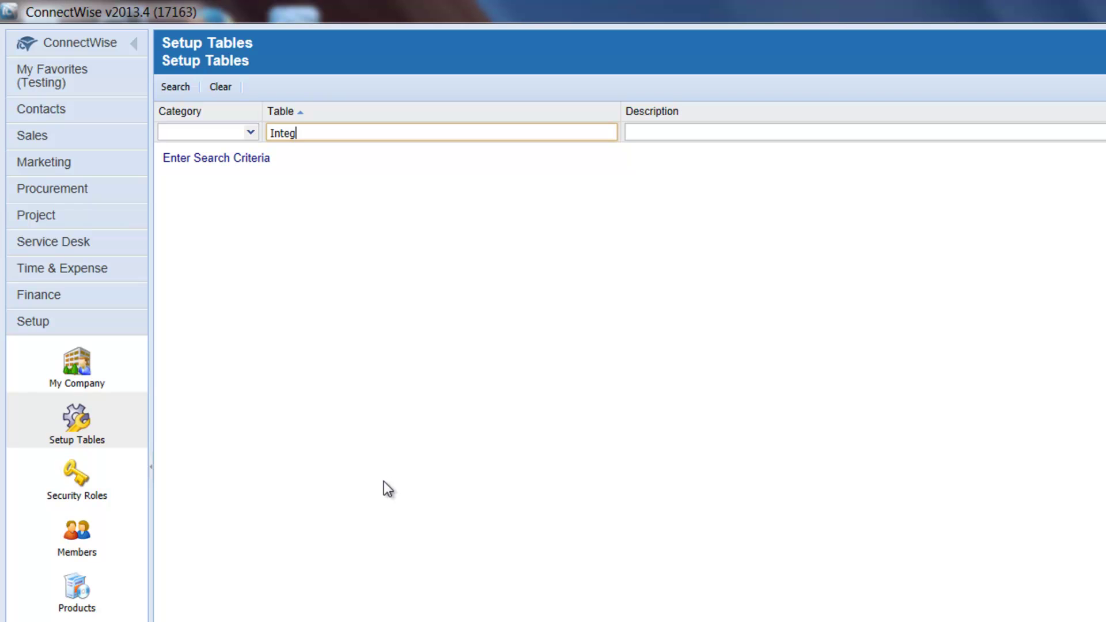
{"action": "type", "text": "rator Login"}
{"action": "key", "text": "Return"}
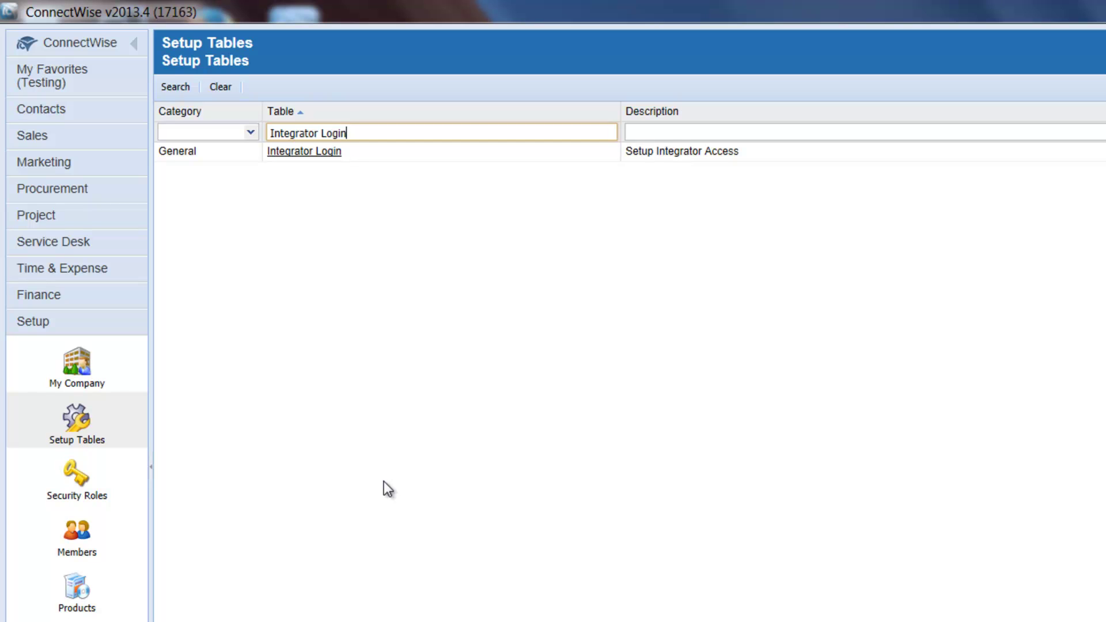
Open the Integrator Login table and create a new blank integrator login record
{"action": "left_click", "coordinate": [312, 153]}
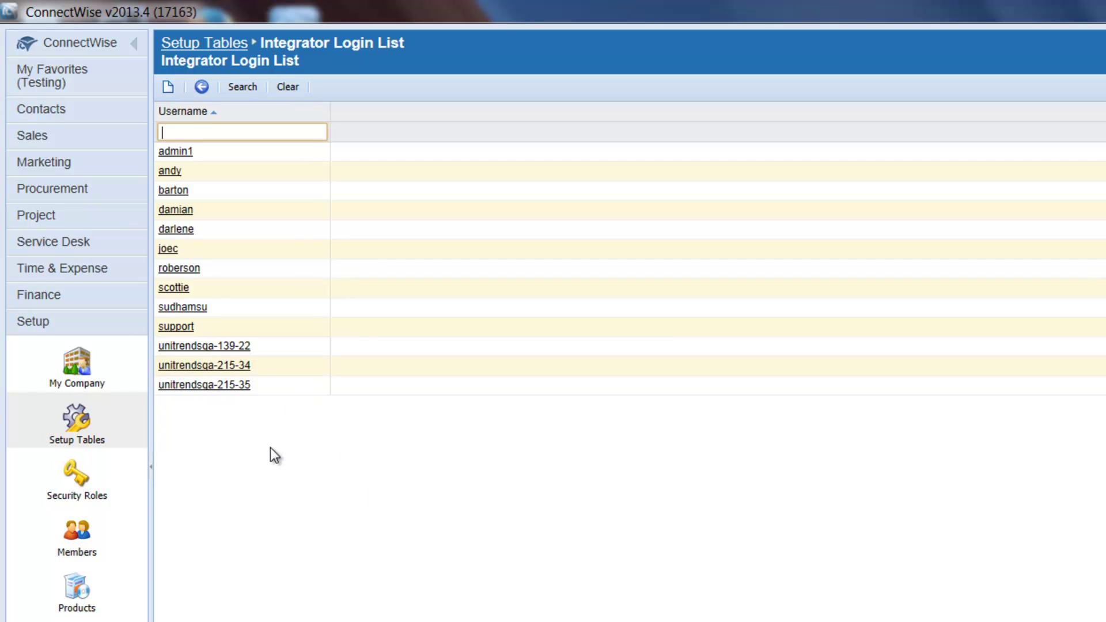
{"action": "left_click", "coordinate": [168, 88]}
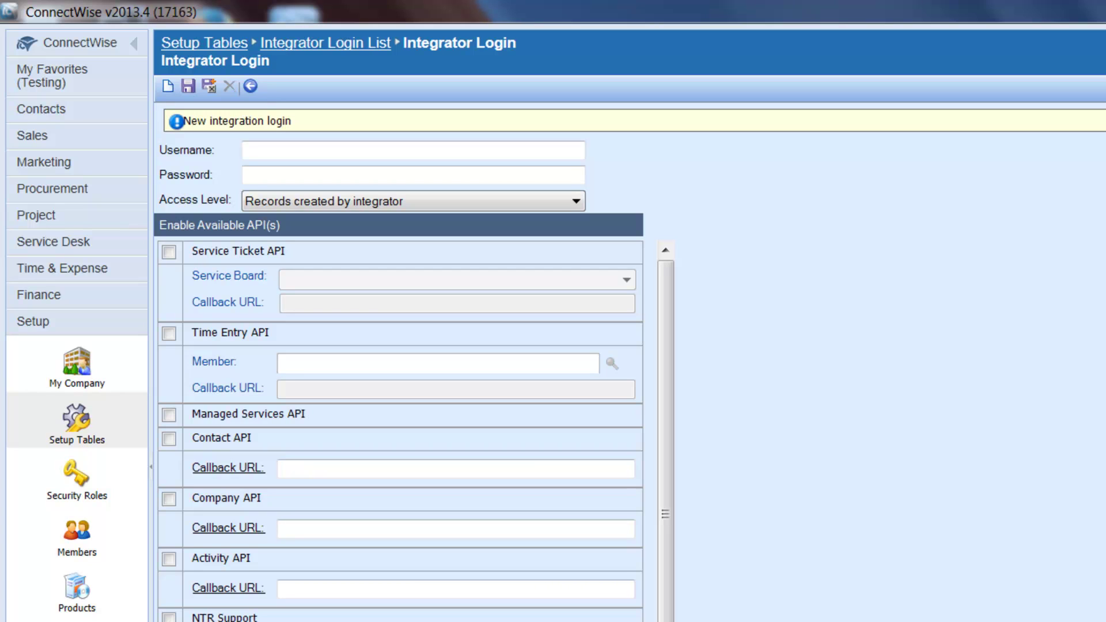
Enter the integrator login's username and password
{"action": "left_click", "coordinate": [298, 150]}
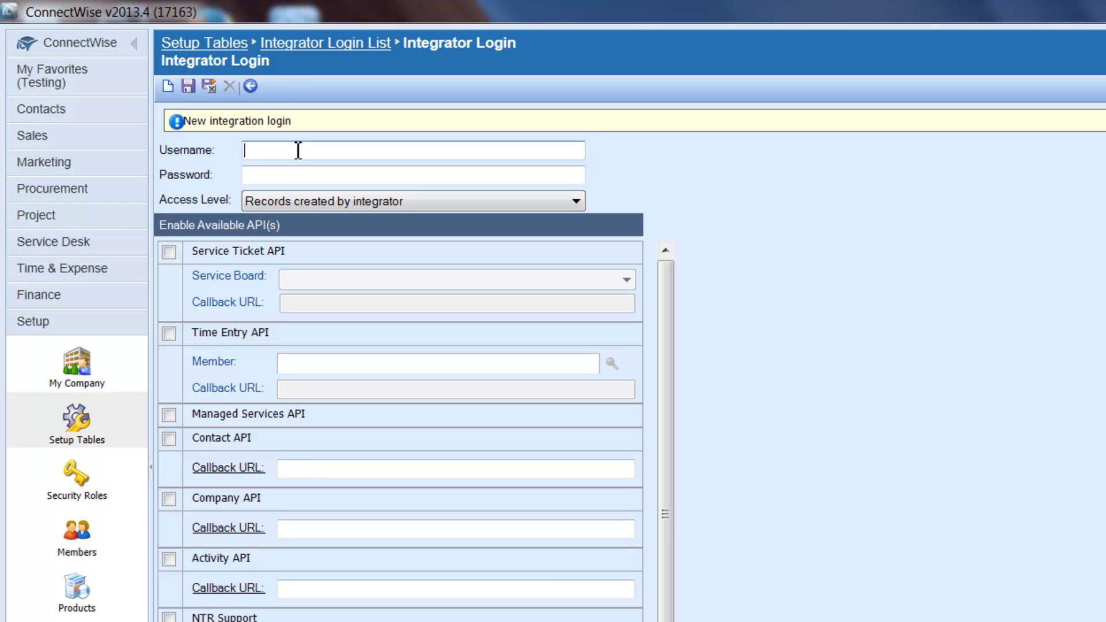
{"action": "left_click", "coordinate": [258, 178]}
{"action": "type", "text": "••••••••••"}
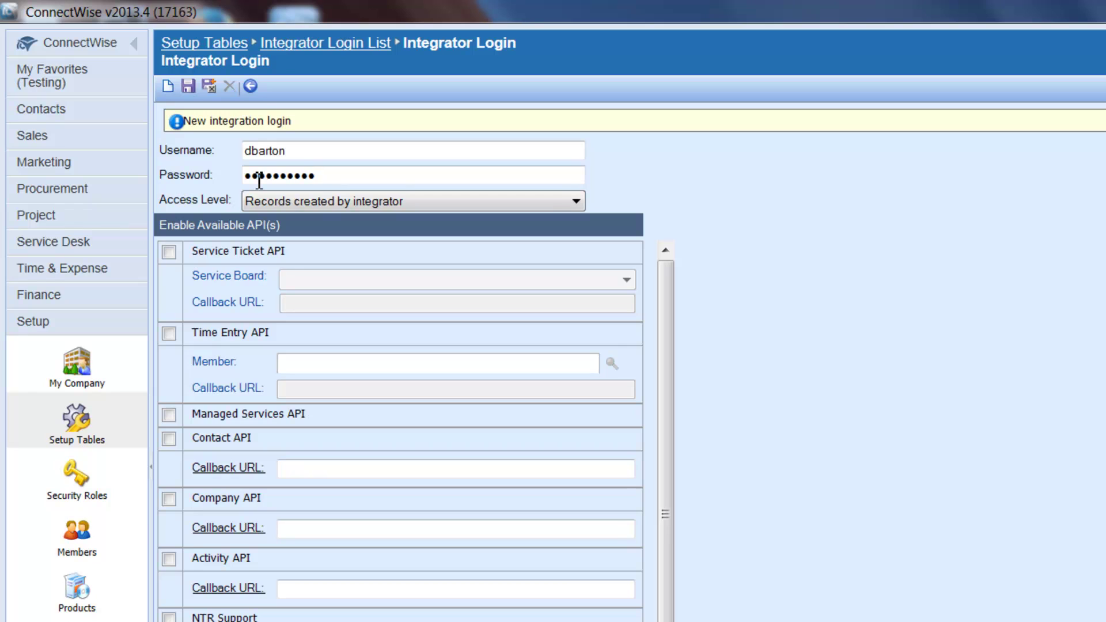
{"action": "left_click", "coordinate": [578, 202]}
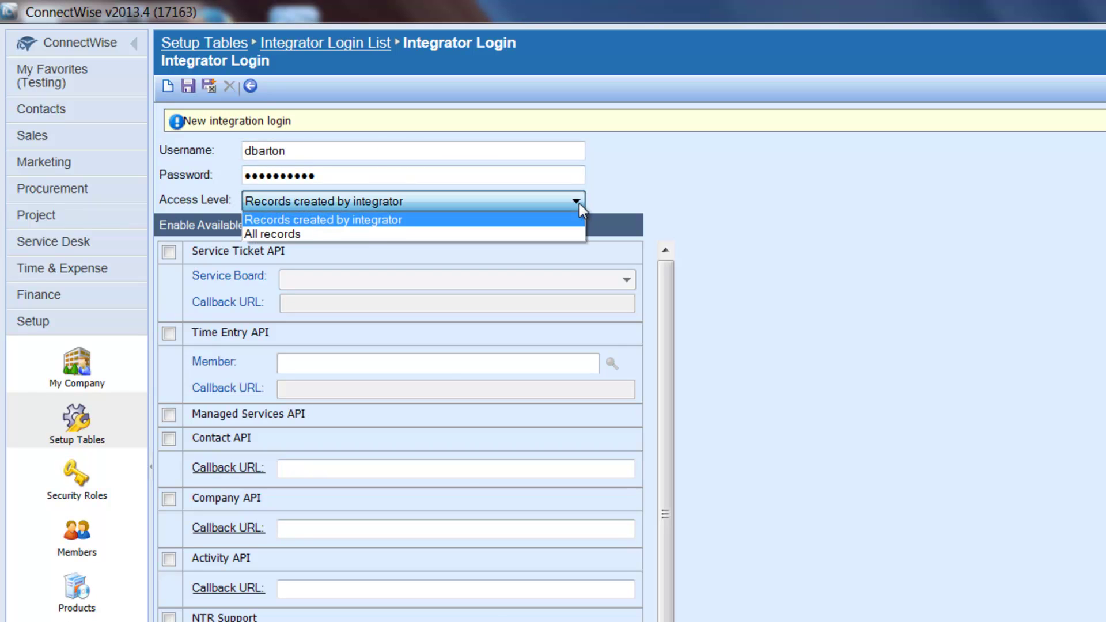
{"action": "left_click", "coordinate": [282, 235]}
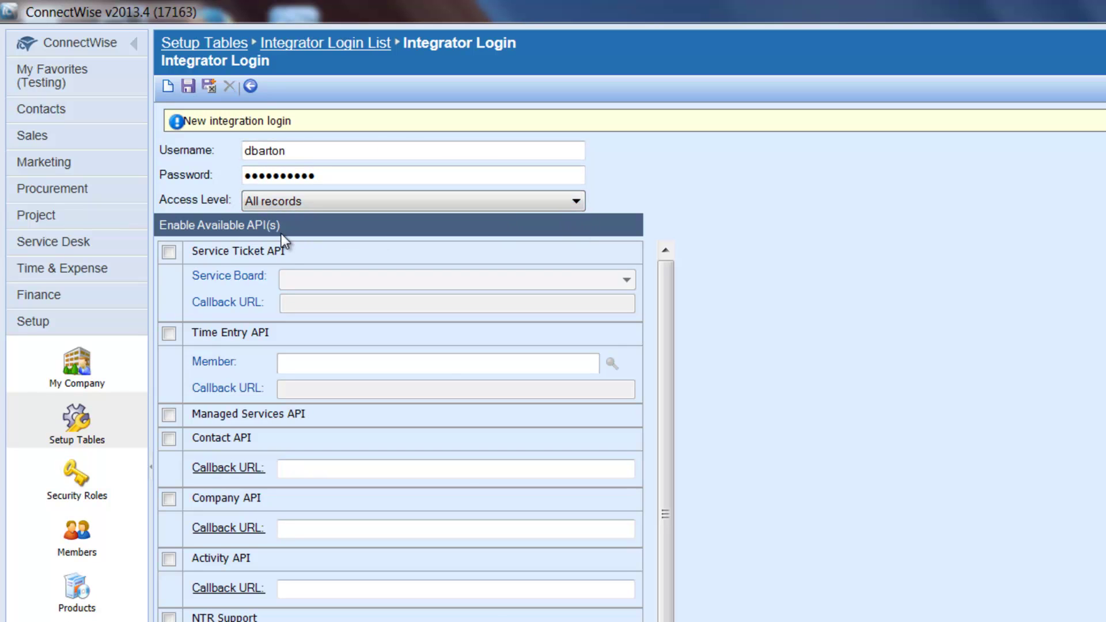
{"action": "left_click", "coordinate": [168, 252]}
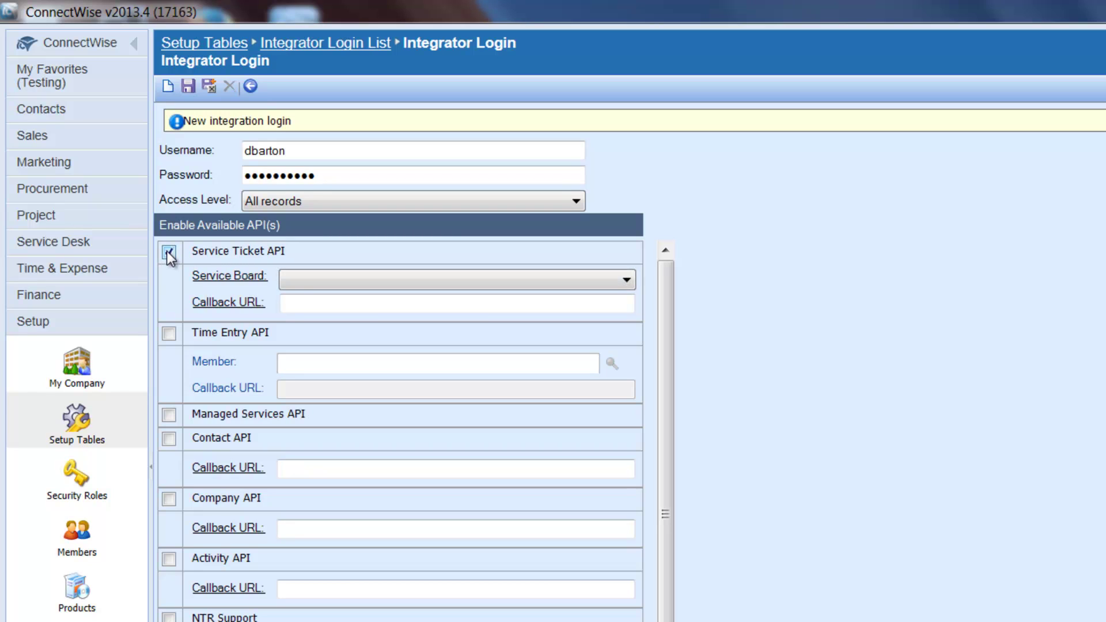
{"action": "left_click", "coordinate": [627, 281]}
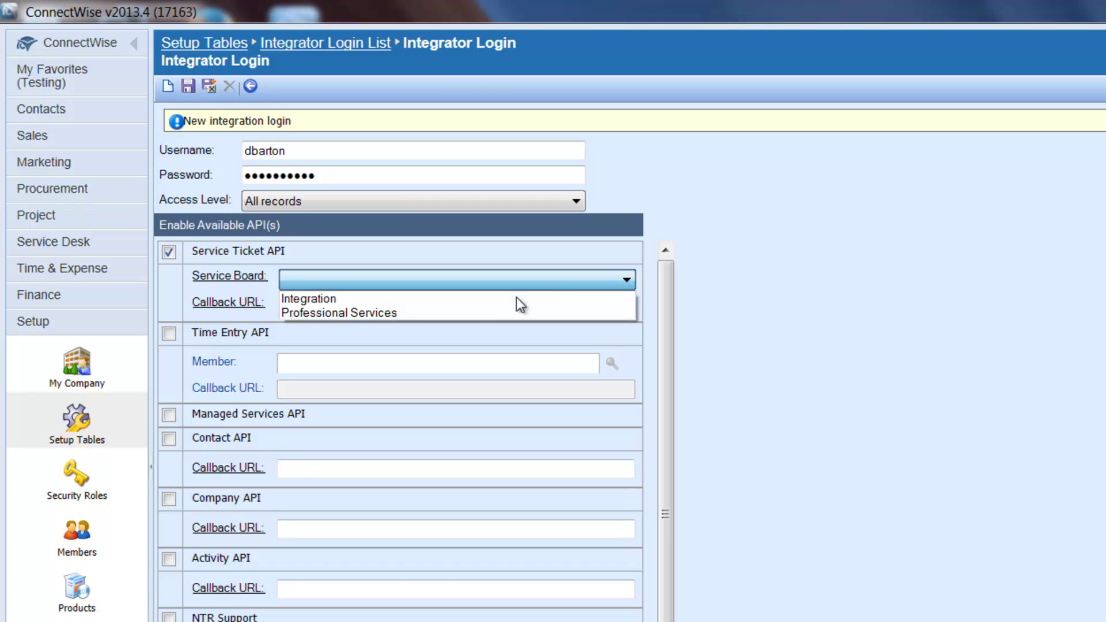
{"action": "left_click", "coordinate": [397, 313]}
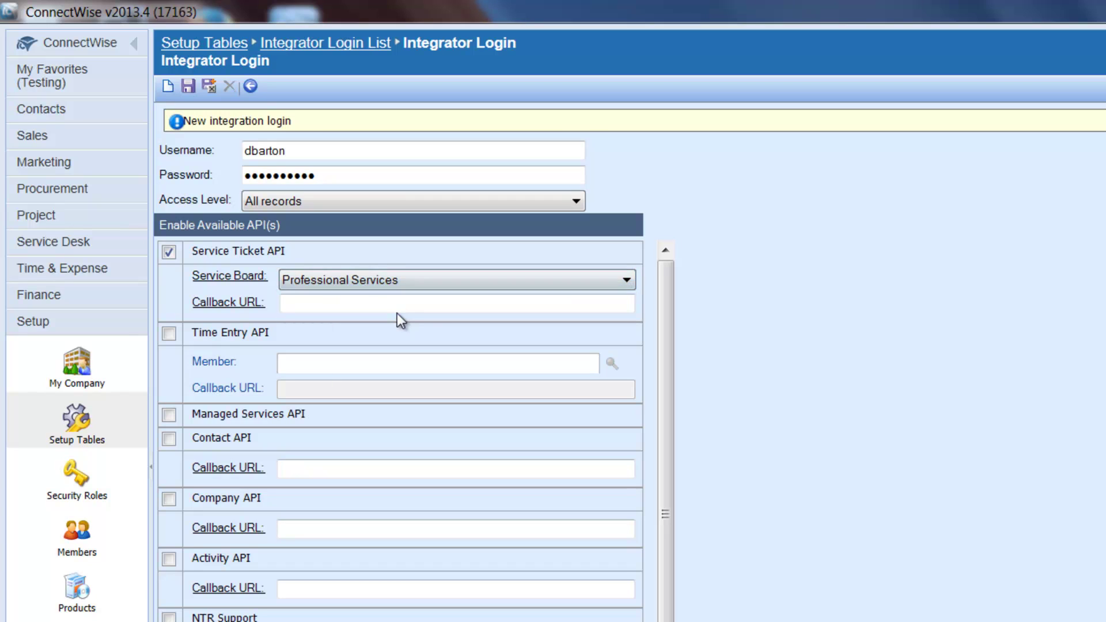
{"action": "left_click", "coordinate": [341, 306]}
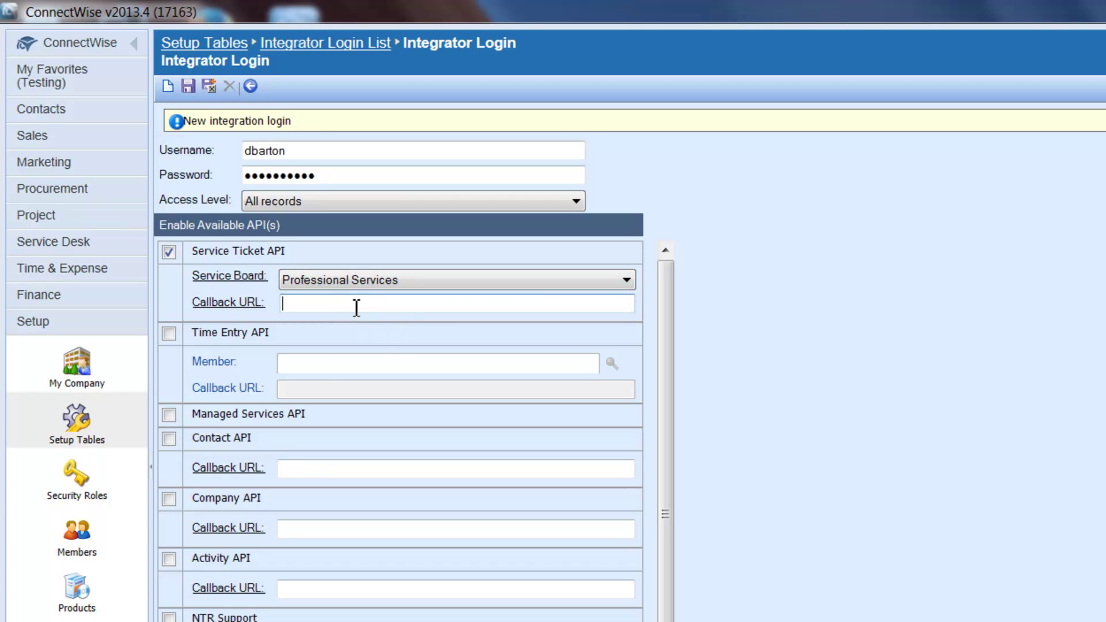
{"action": "type", "text": "www.connectwise.com"}
{"action": "left_click", "coordinate": [191, 87]}
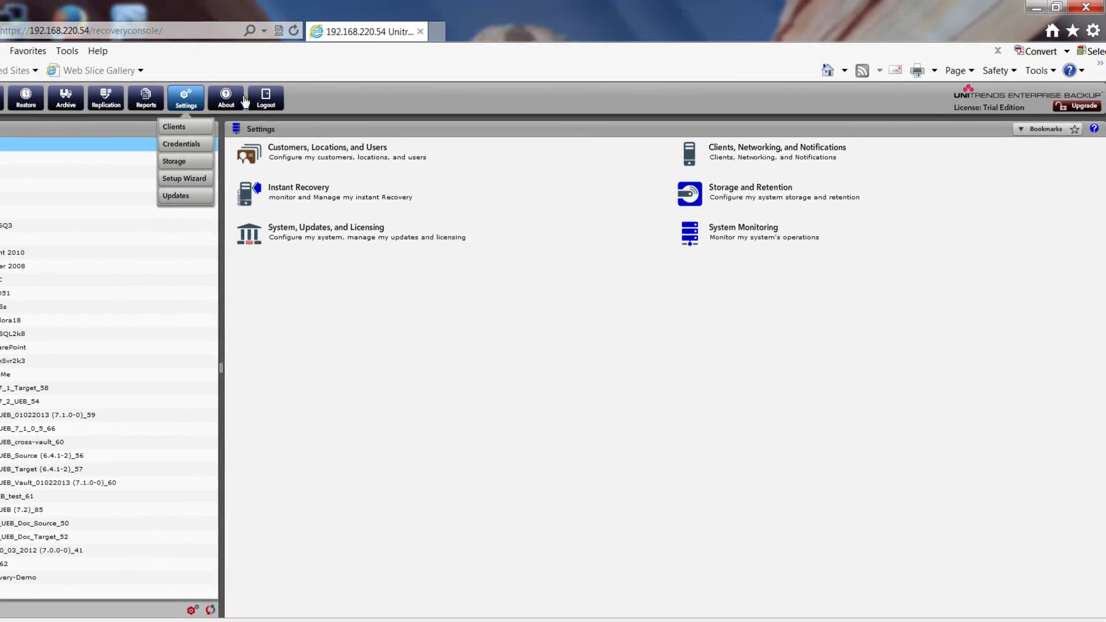
Add a ConnectWise configuration under Clients, Networking, and Notifications > Professional Services Automation
{"action": "left_click", "coordinate": [752, 166]}
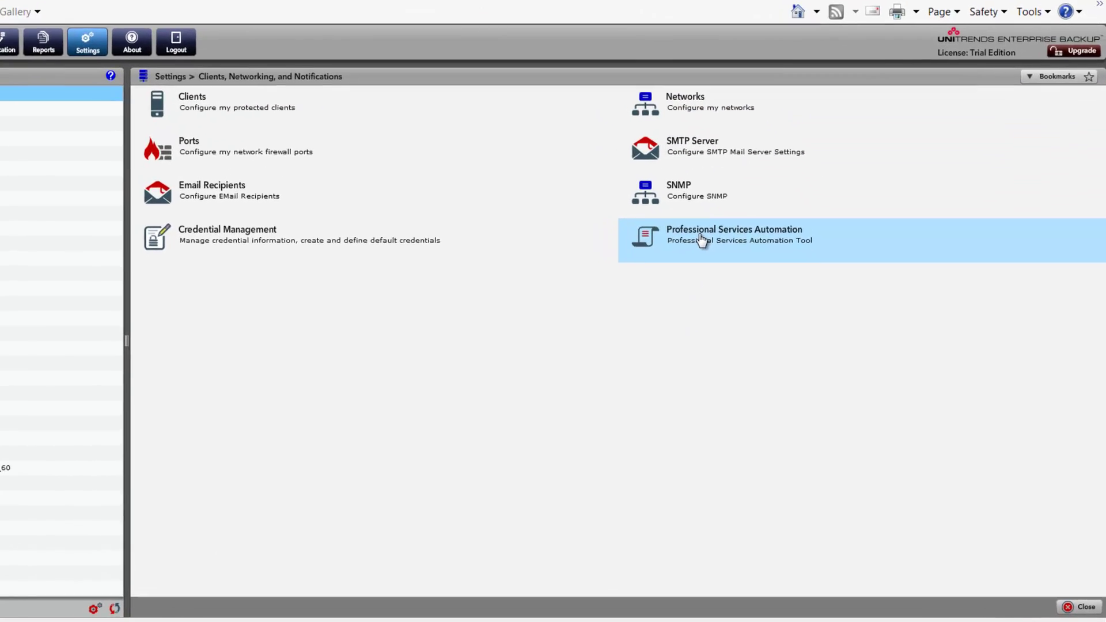
{"action": "left_click", "coordinate": [651, 191]}
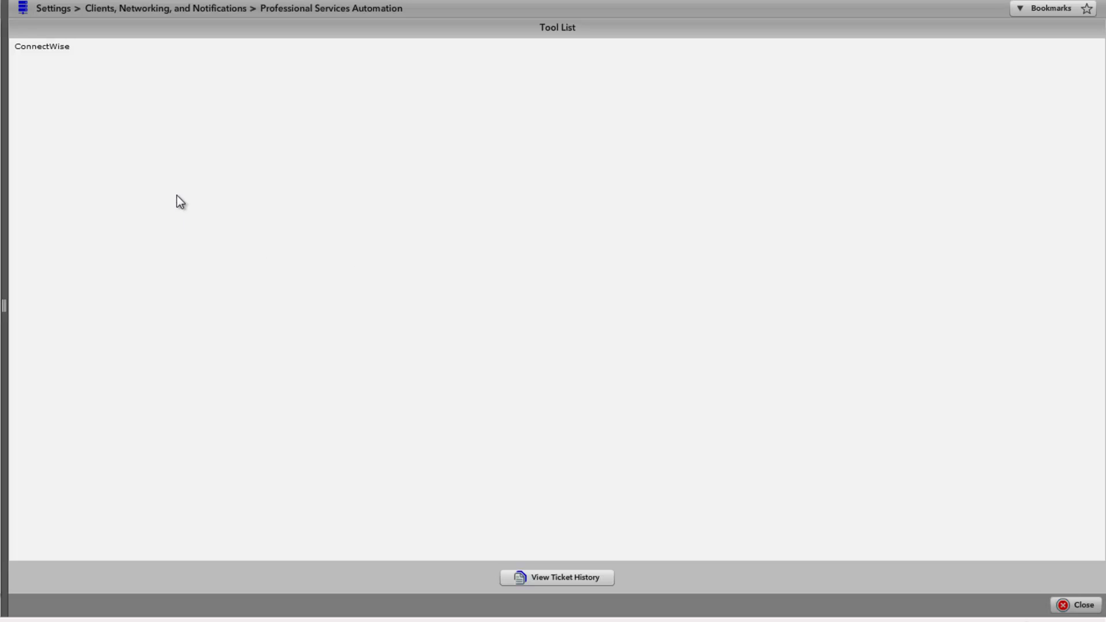
{"action": "double_click", "coordinate": [43, 47]}
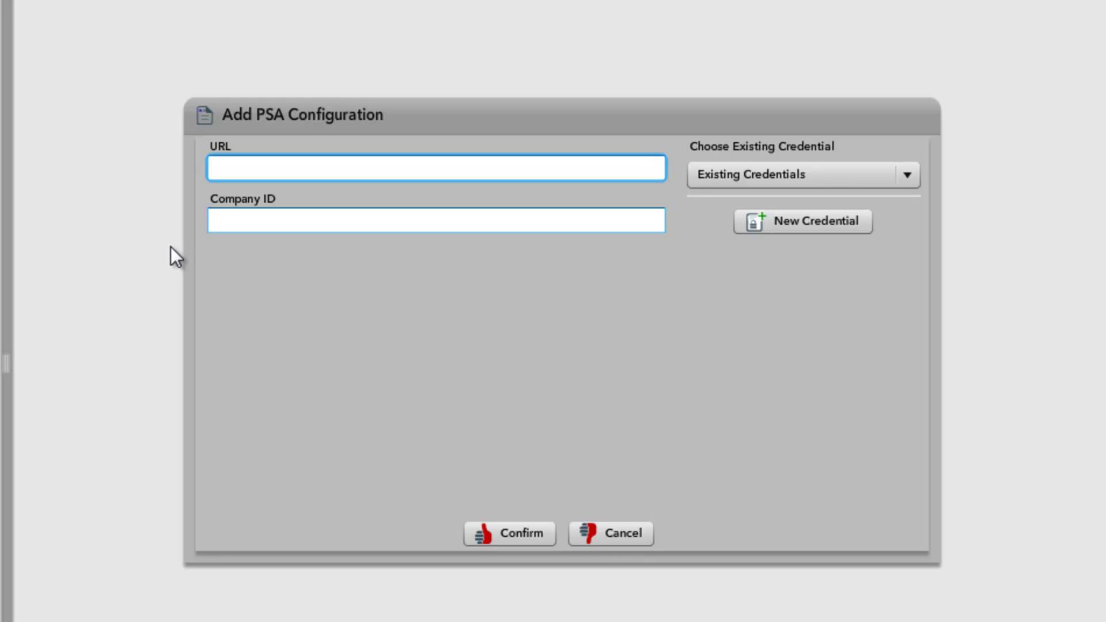
Enter URL test.connectwise.com and Company ID Unitrends, leaving existing credentials unselected
{"action": "type", "text": "test.connectwise.com"}
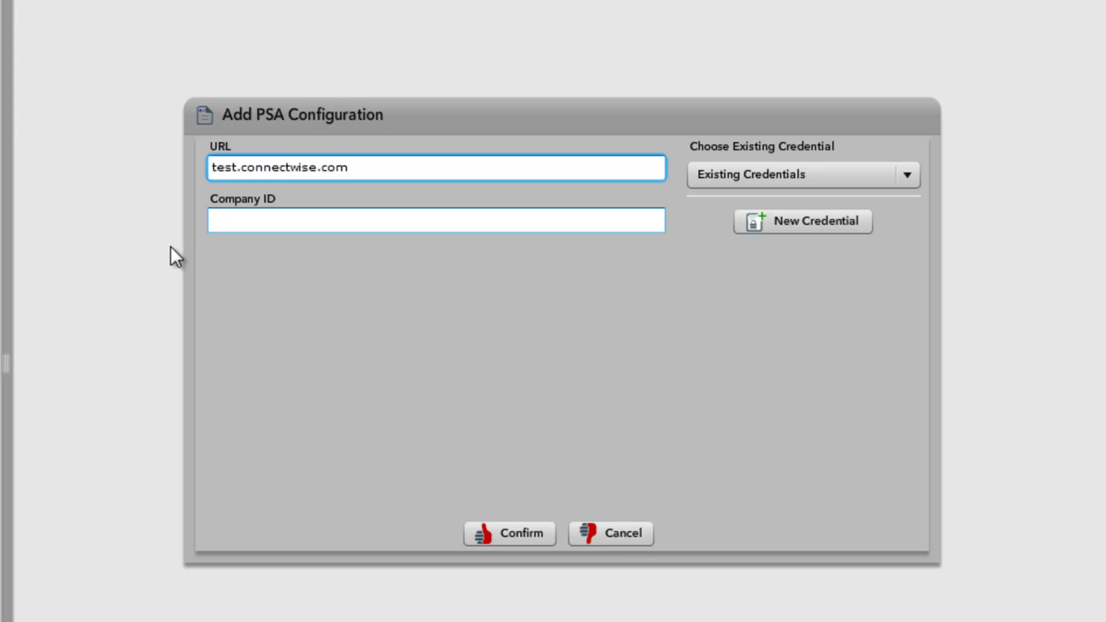
{"action": "left_click", "coordinate": [290, 217]}
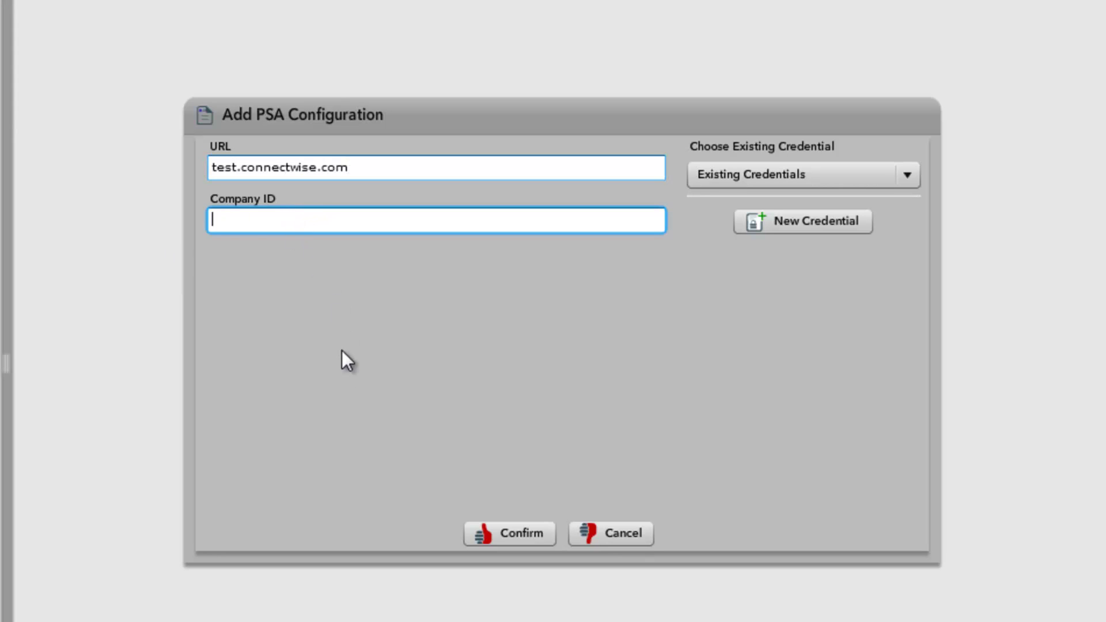
{"action": "type", "text": "Uni"}
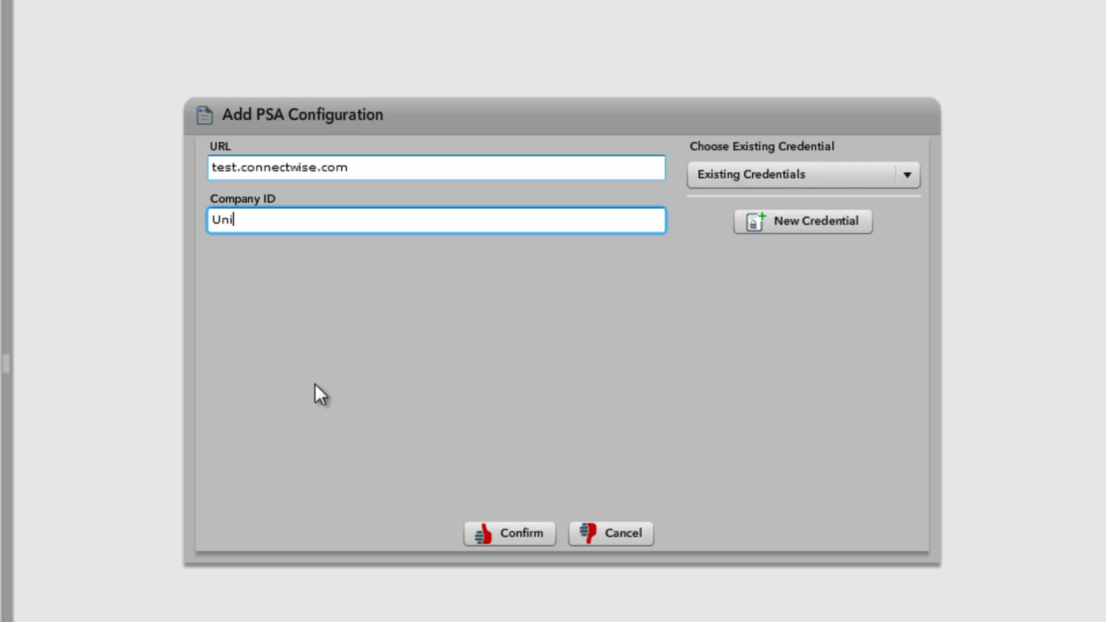
{"action": "type", "text": "trends"}
{"action": "left_click", "coordinate": [908, 177]}
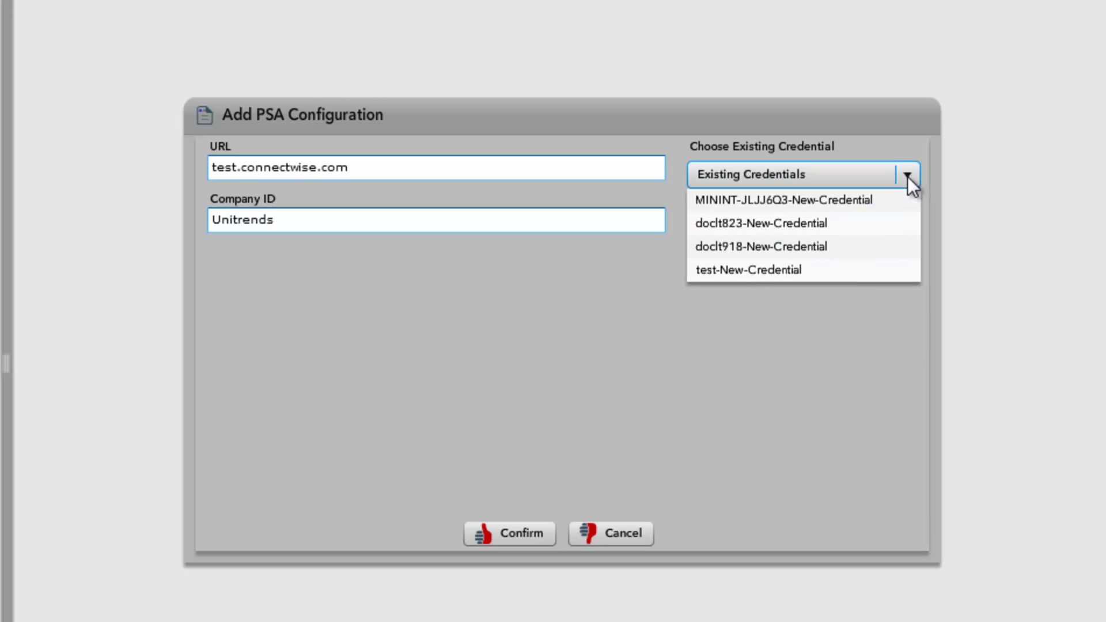
{"action": "left_click", "coordinate": [907, 177]}
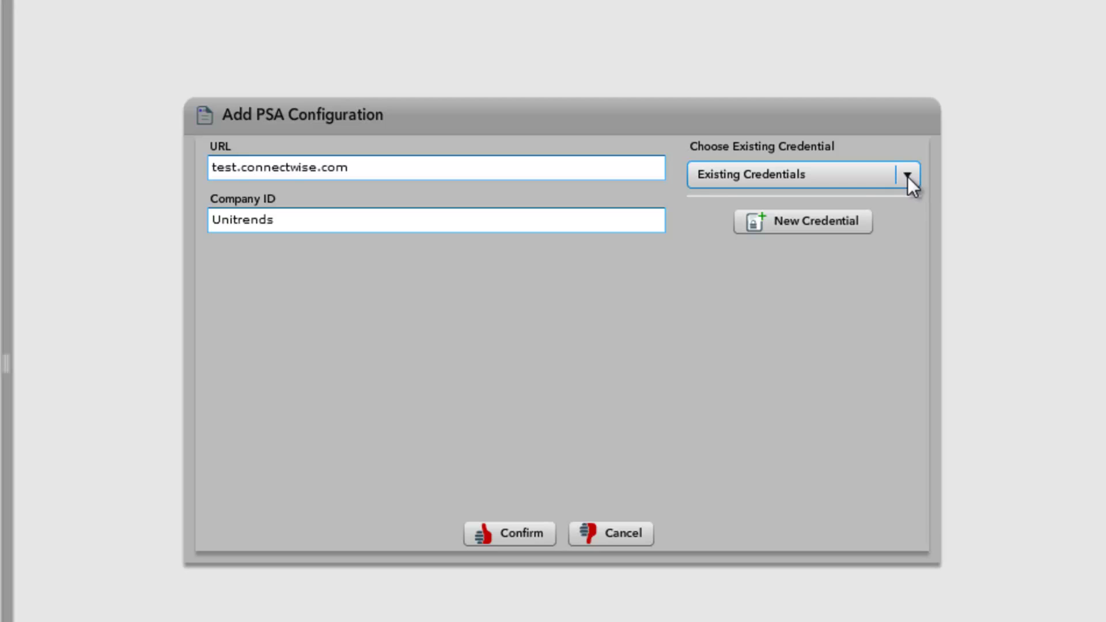
Create a new credential with the integrator username and password, and confirm the ConnectWise configuration
{"action": "left_click", "coordinate": [807, 226]}
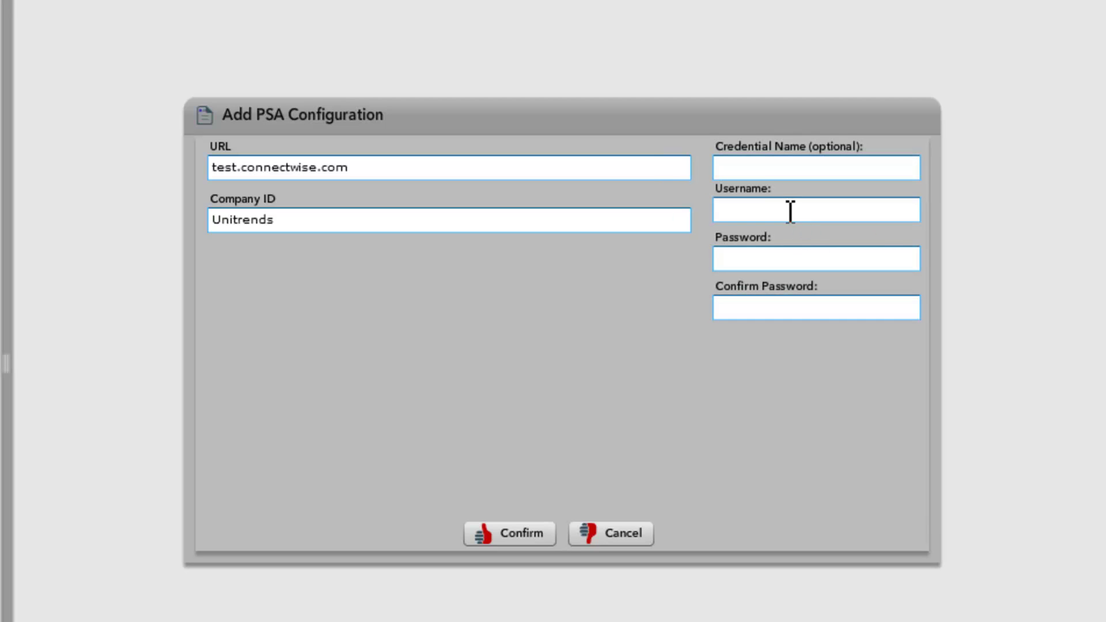
{"action": "left_click", "coordinate": [749, 166]}
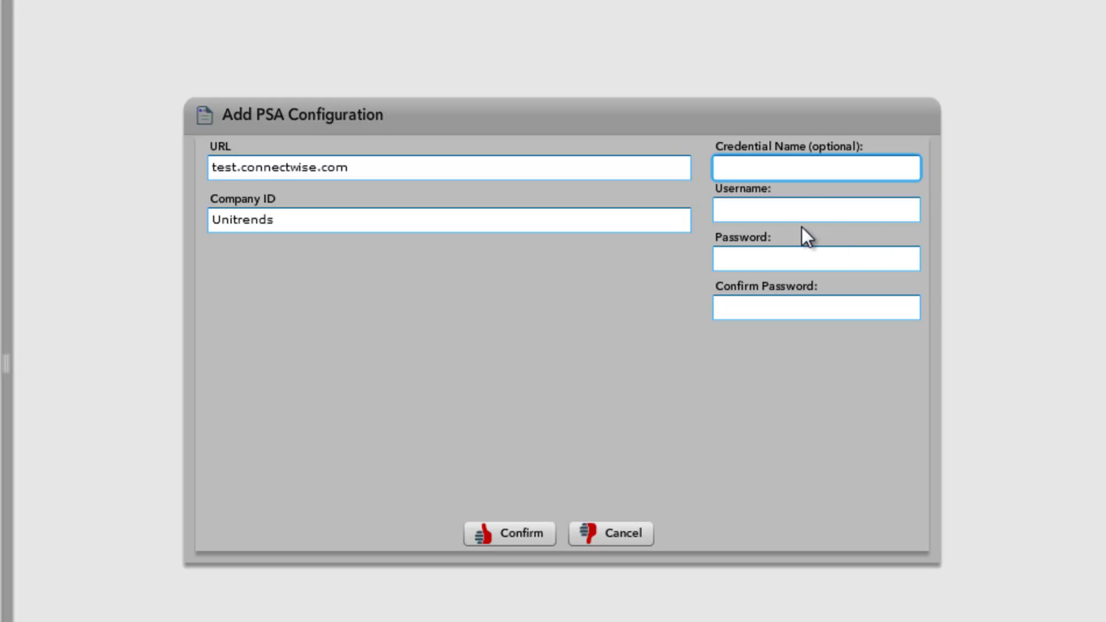
{"action": "left_click", "coordinate": [790, 214]}
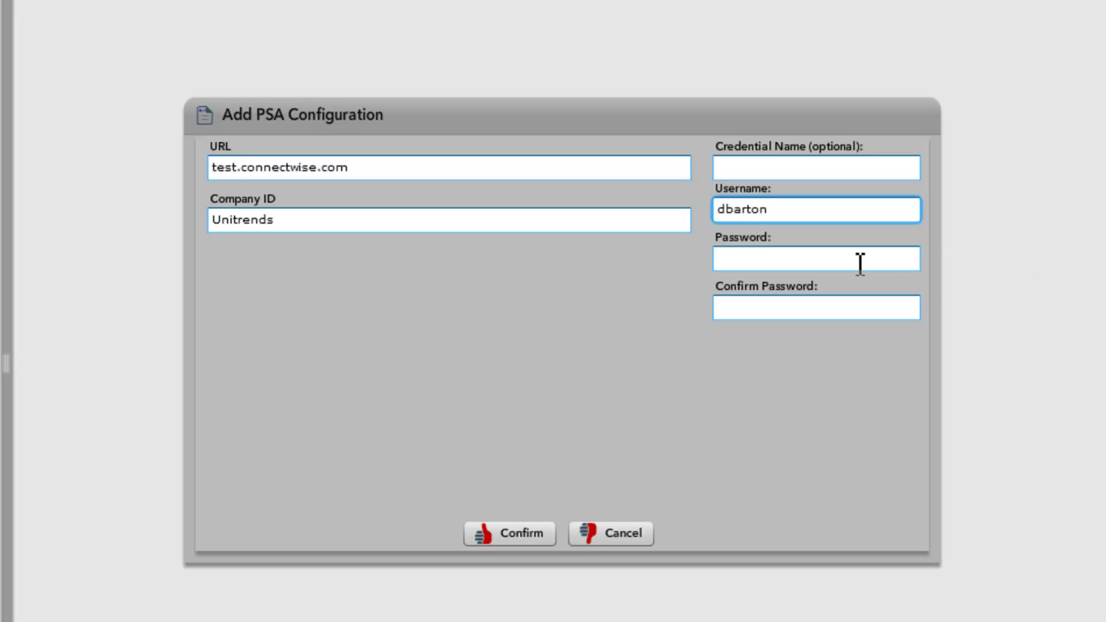
{"action": "left_click", "coordinate": [799, 259]}
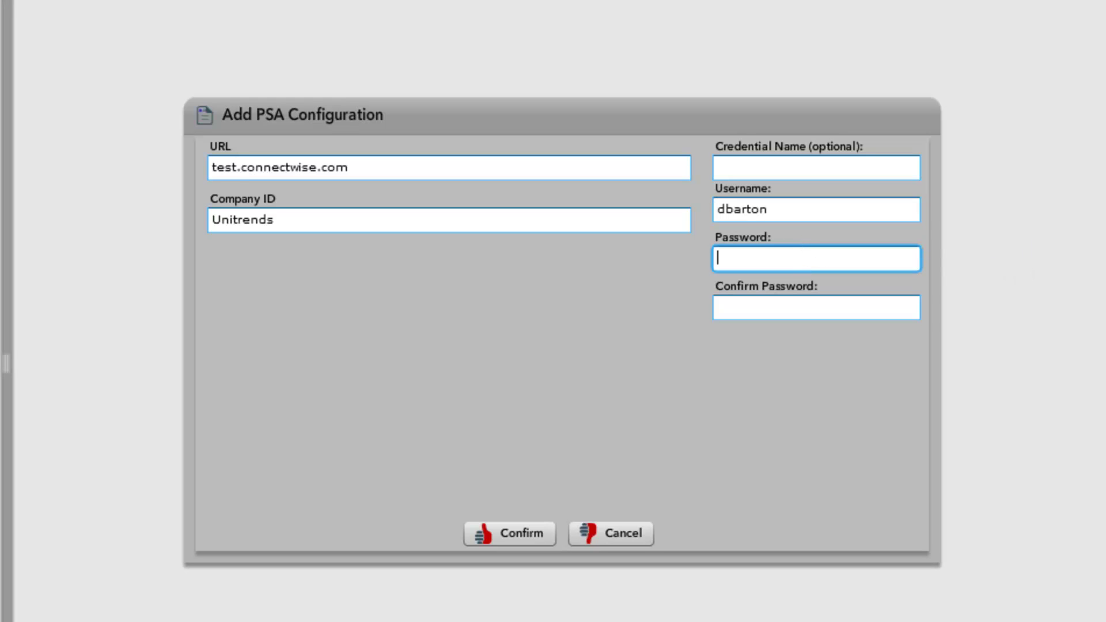
{"action": "type", "text": "*******"}
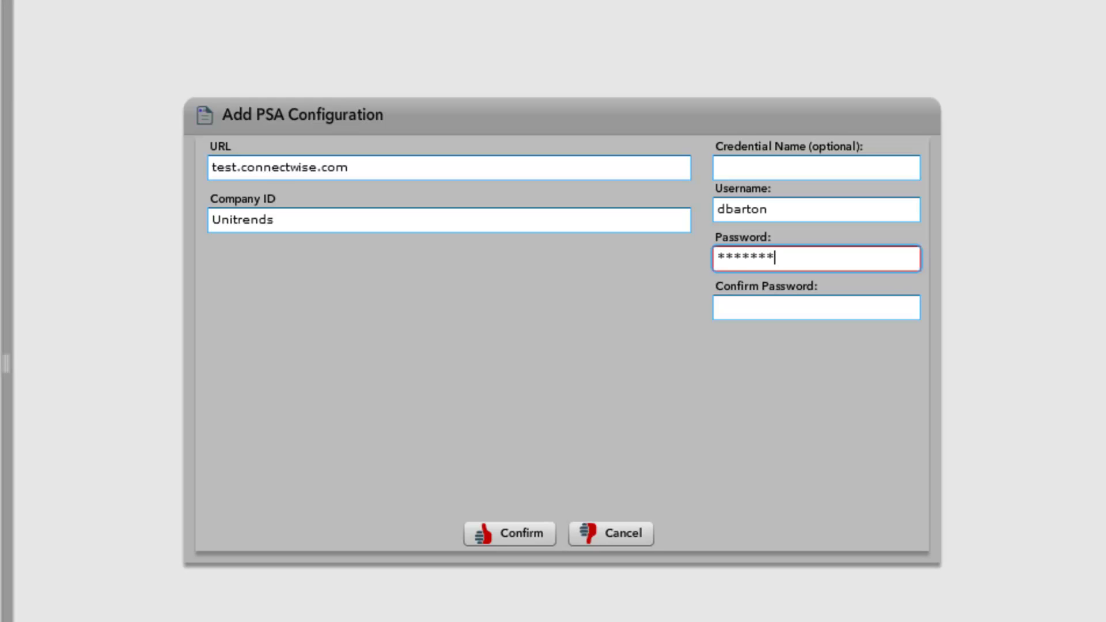
{"action": "left_click", "coordinate": [829, 309]}
{"action": "type", "text": "*******"}
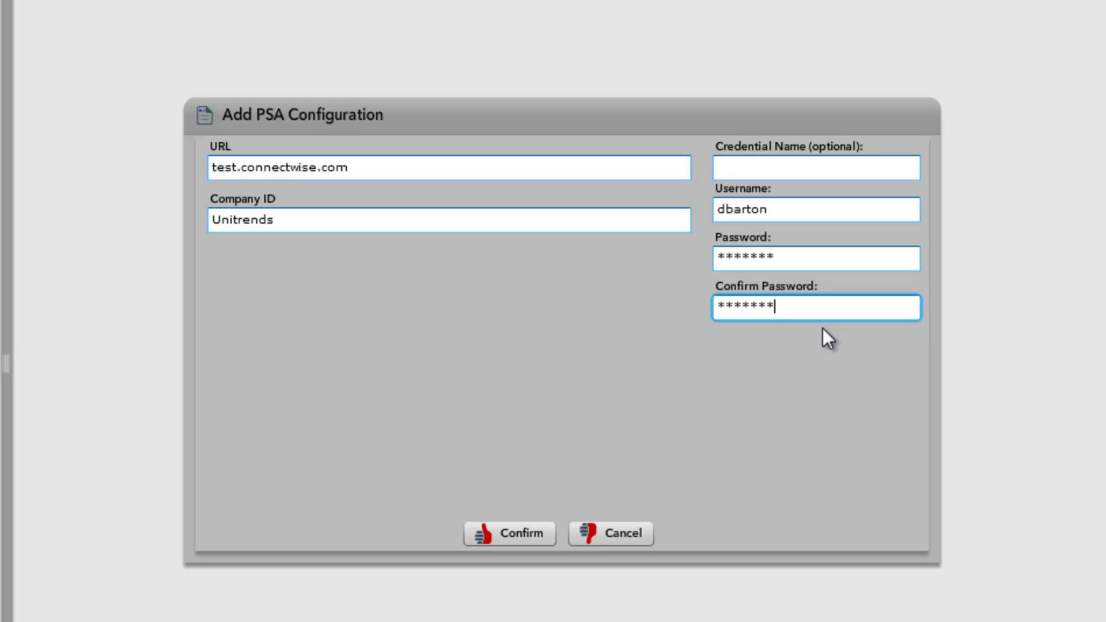
{"action": "left_click", "coordinate": [519, 539]}
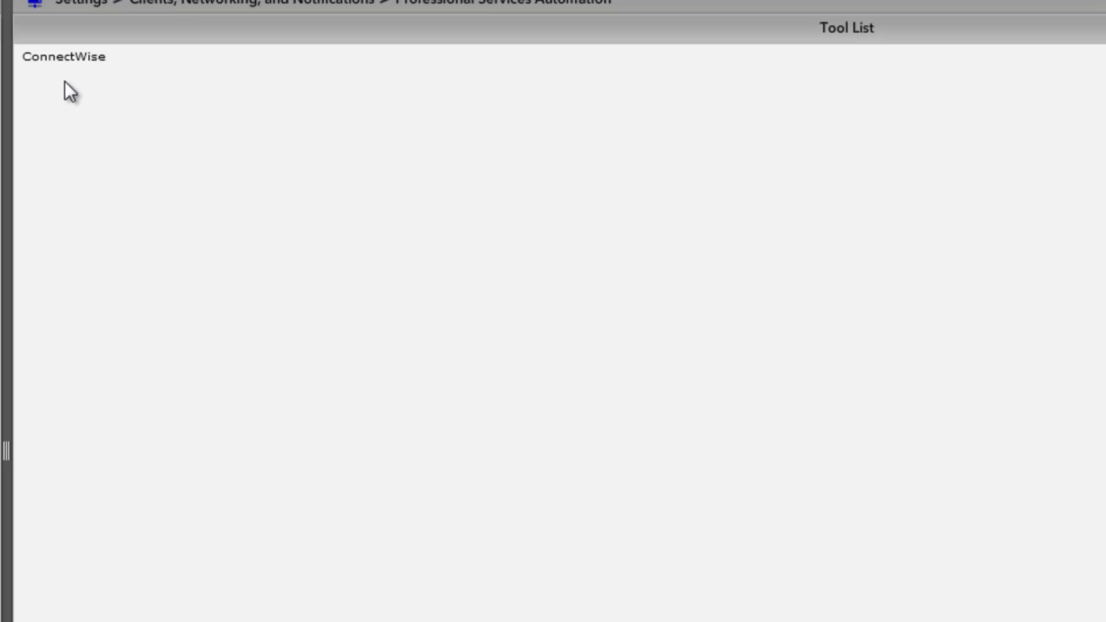
{"action": "double_click", "coordinate": [47, 65]}
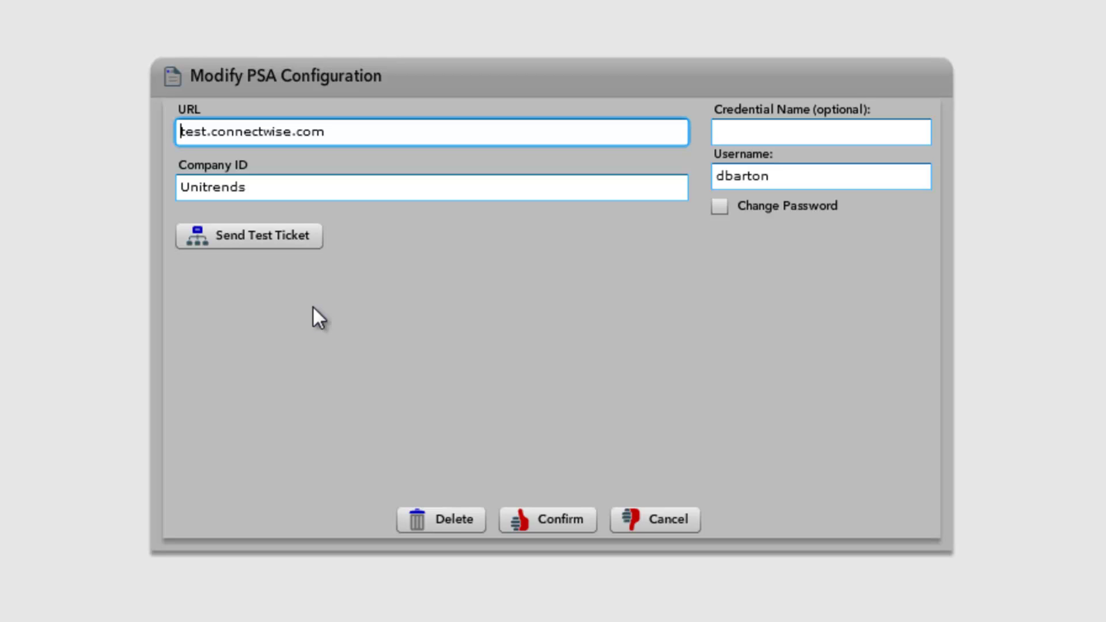
Send a test ticket from the ConnectWise PSA configuration
{"action": "left_click", "coordinate": [252, 236]}
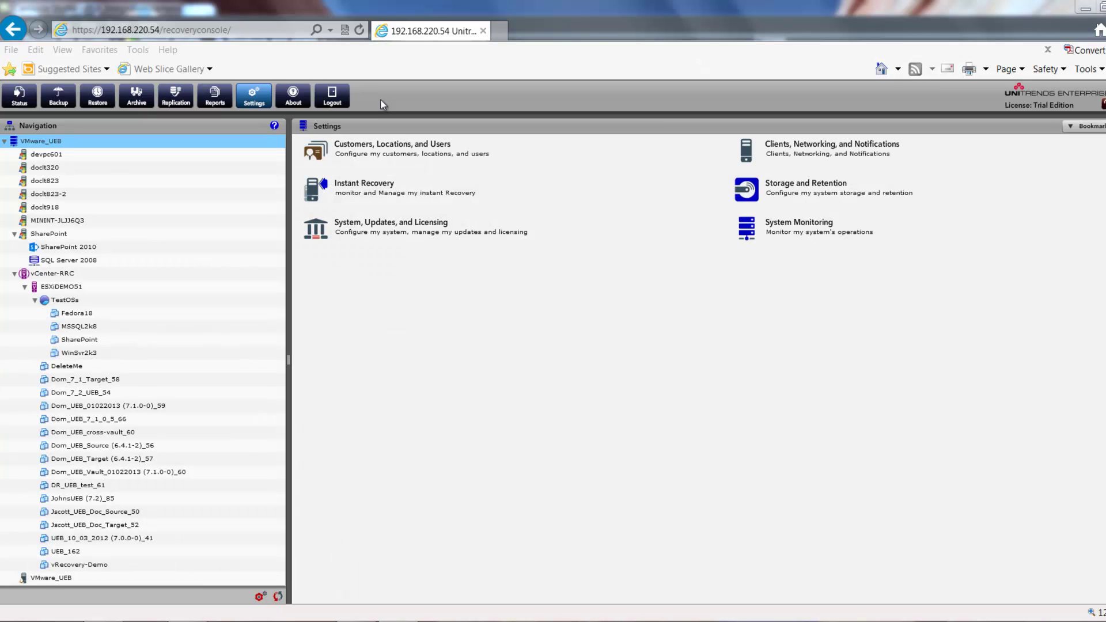
Reopen the ConnectWise configuration from the Professional Services Automation tool list
{"action": "left_click", "coordinate": [254, 96]}
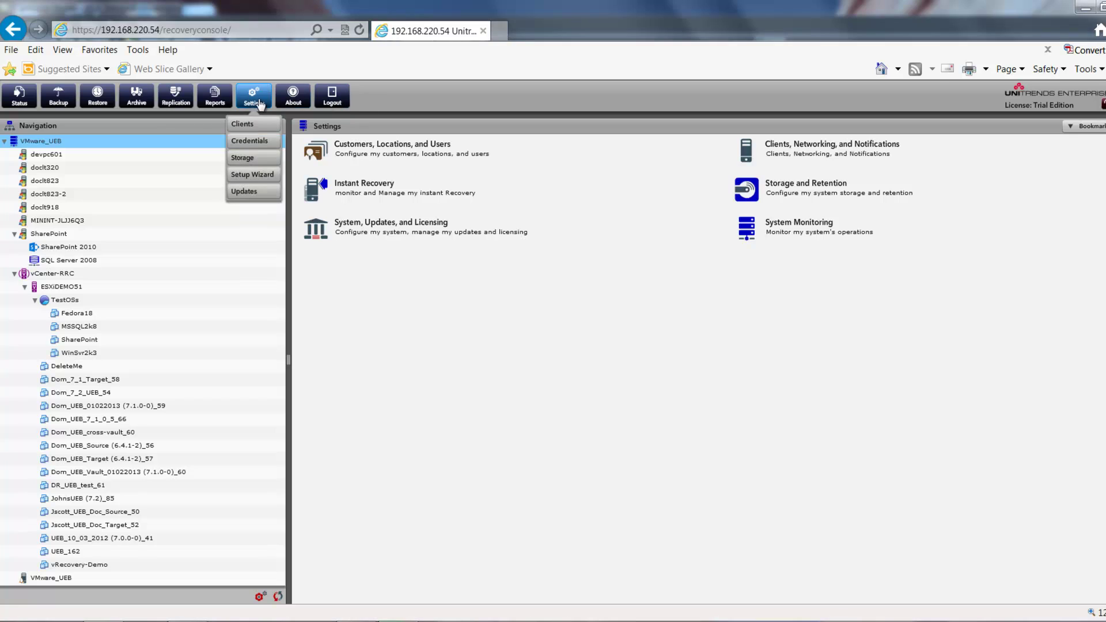
{"action": "left_click", "coordinate": [800, 153]}
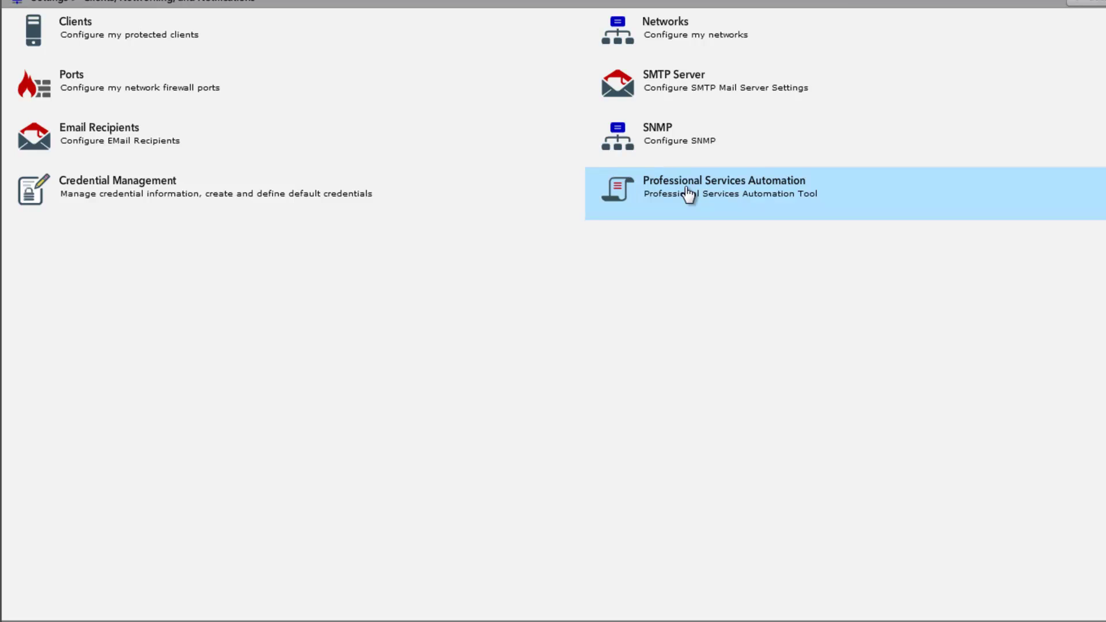
{"action": "left_click", "coordinate": [688, 194]}
{"action": "double_click", "coordinate": [40, 38]}
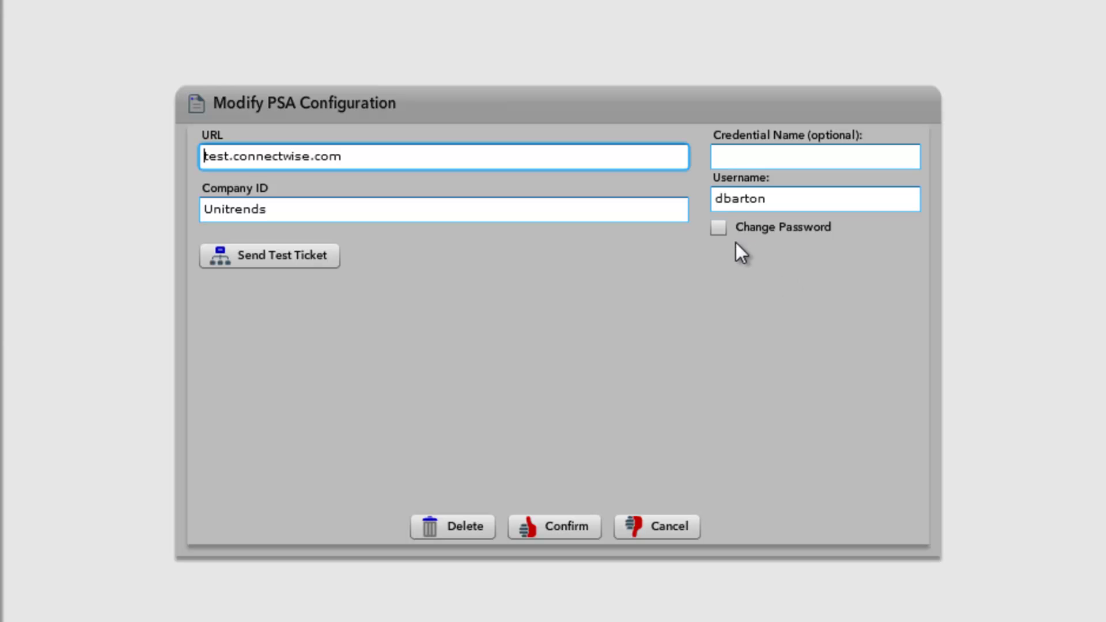
Leave the stored password unchanged and display the PSA ticket history
{"action": "left_click", "coordinate": [718, 232]}
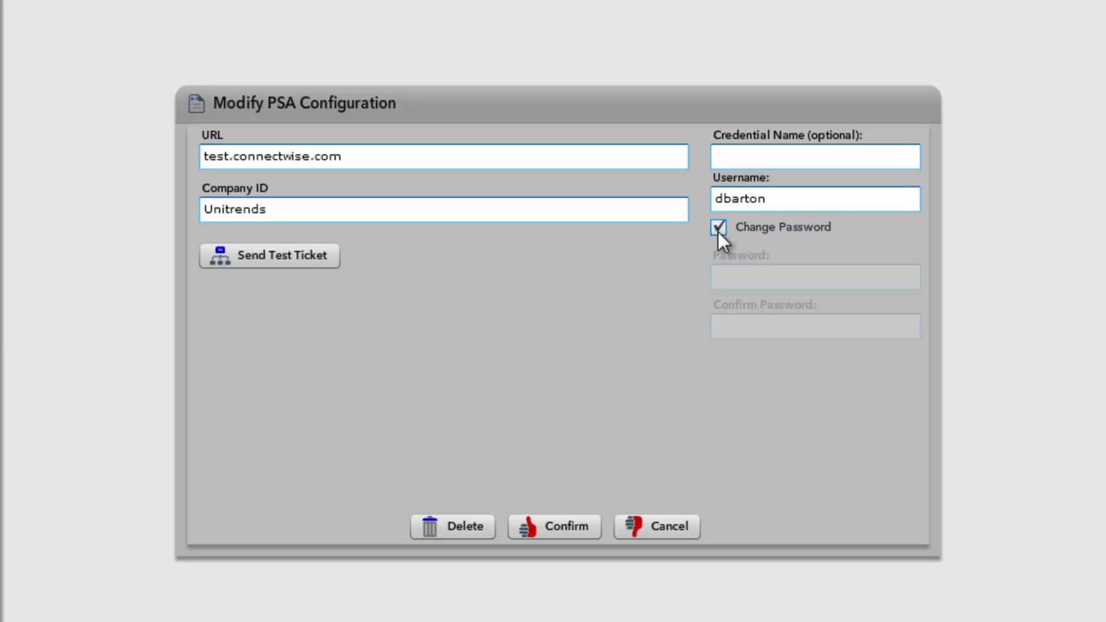
{"action": "left_click", "coordinate": [757, 280]}
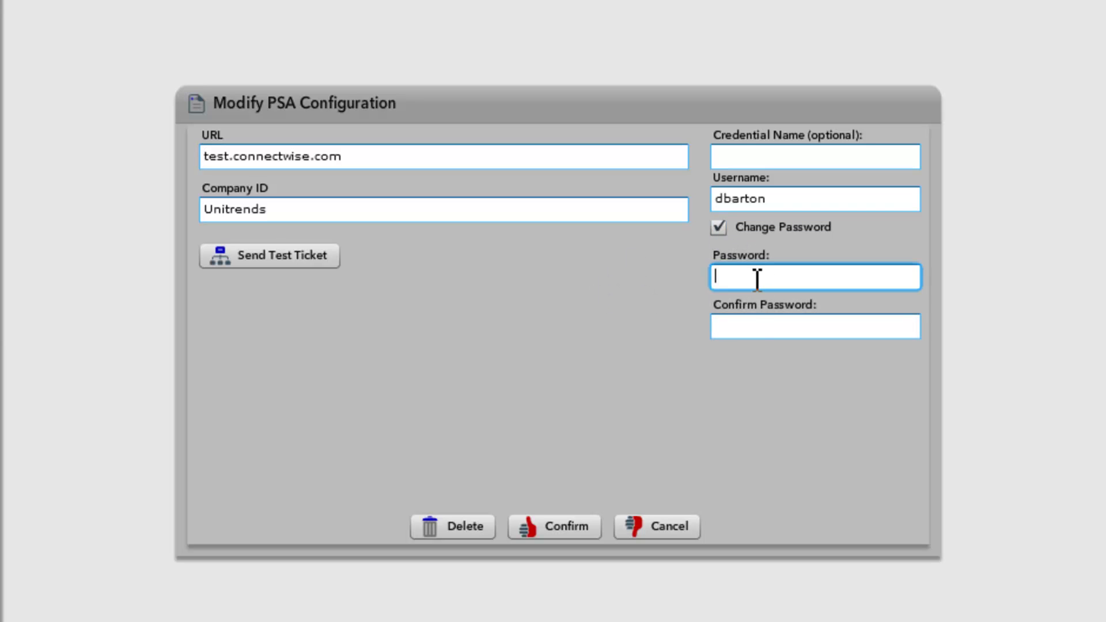
{"action": "left_click", "coordinate": [749, 327]}
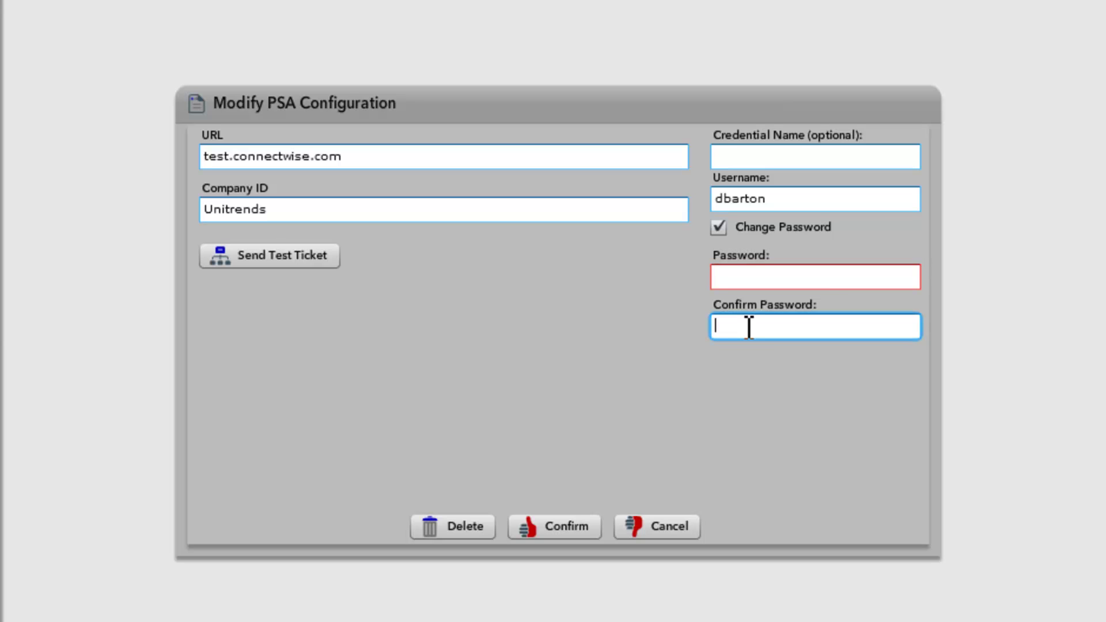
{"action": "left_click", "coordinate": [719, 227]}
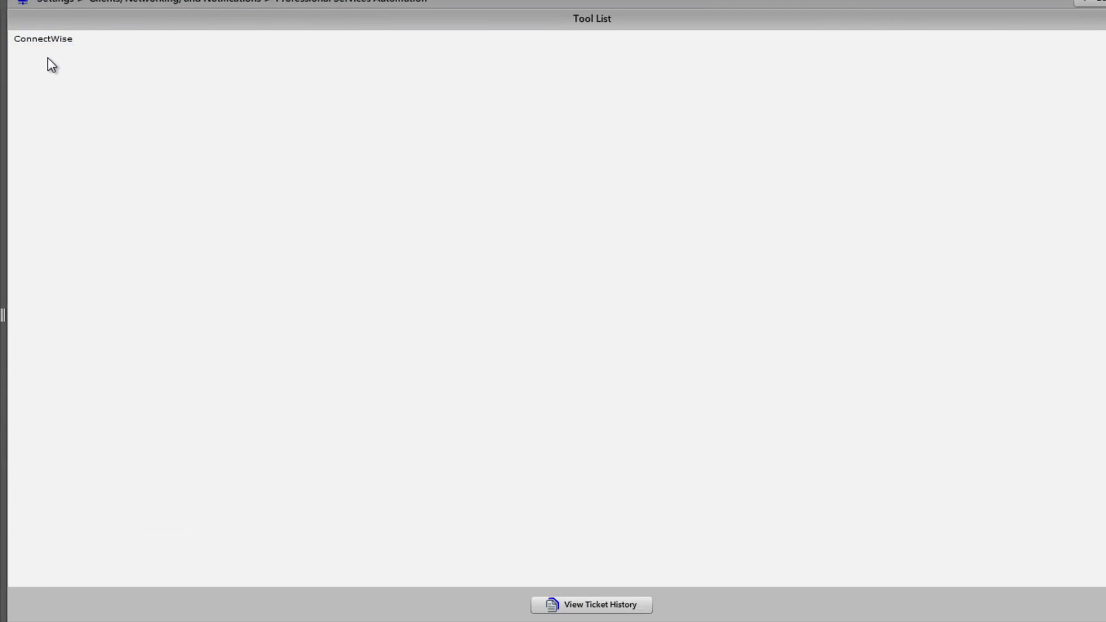
{"action": "left_click", "coordinate": [637, 603]}
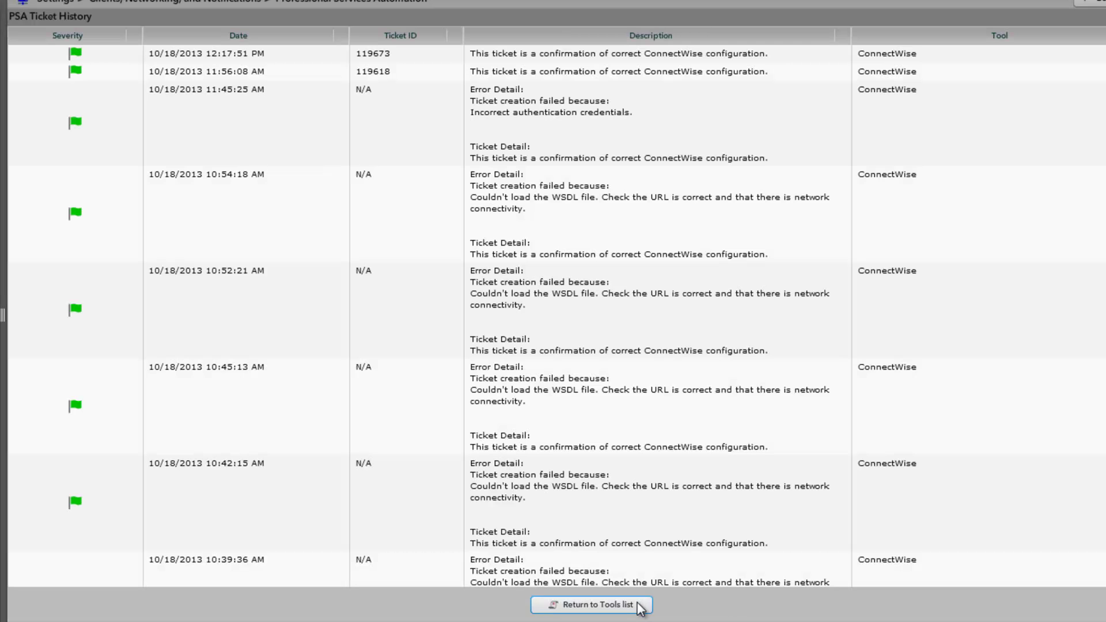